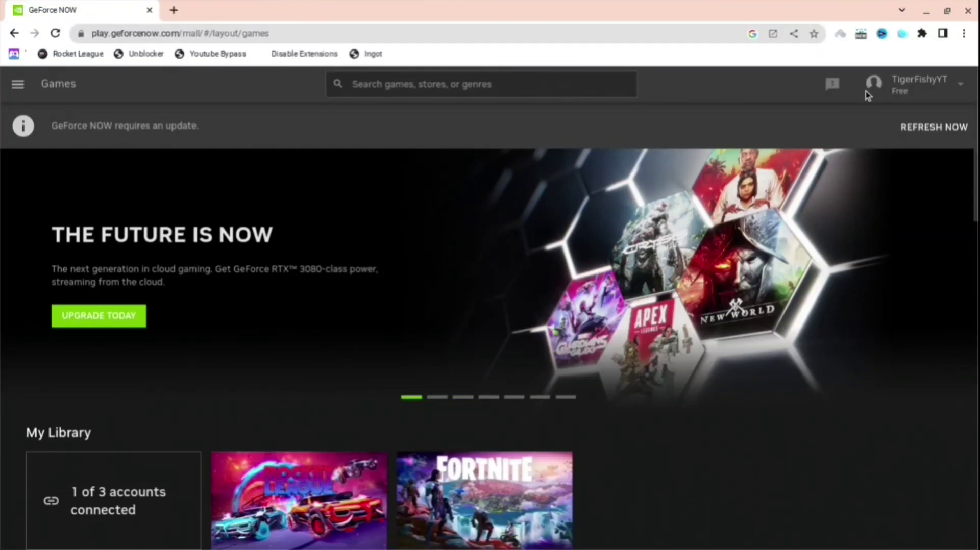
# Log out of the current GeForce NOW account and log in with a different one through Google
pyautogui.click(904, 95)
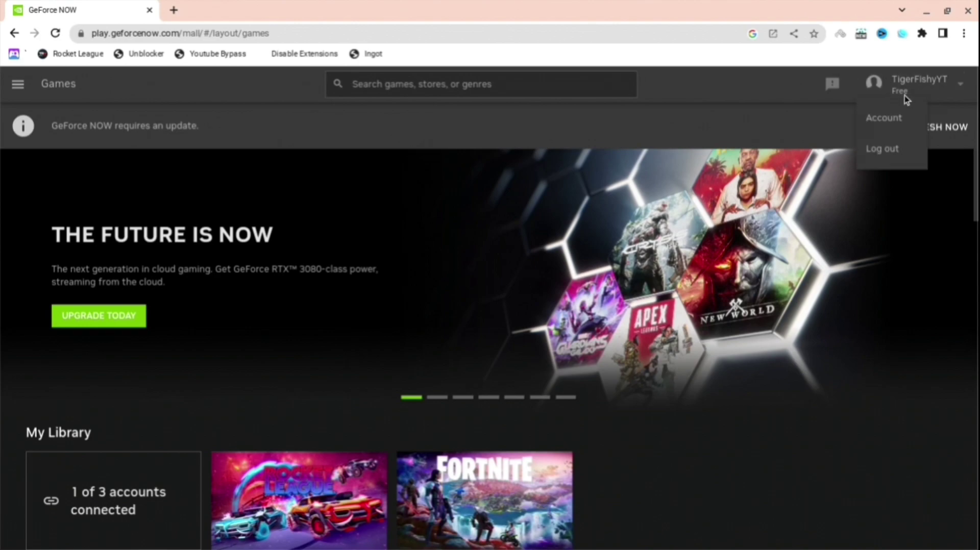
pyautogui.click(892, 146)
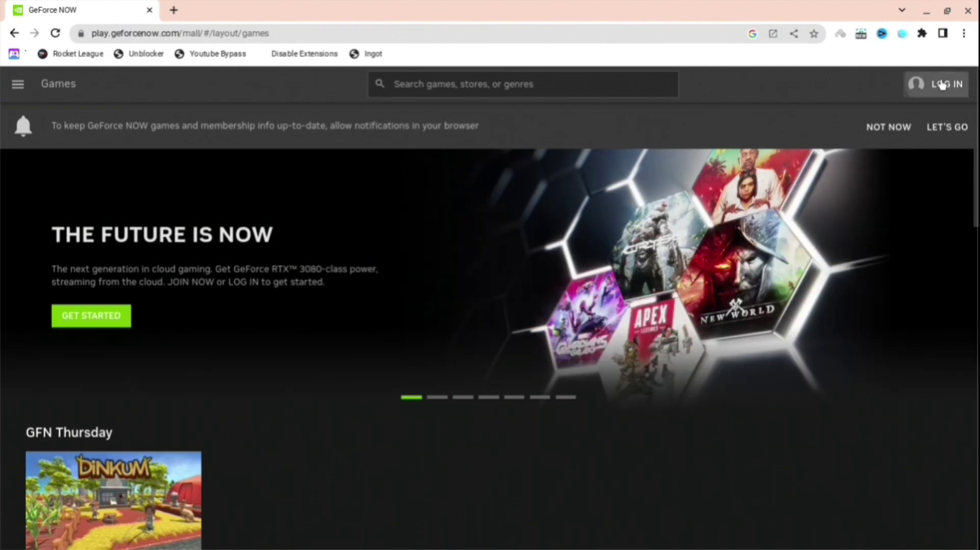
pyautogui.click(941, 84)
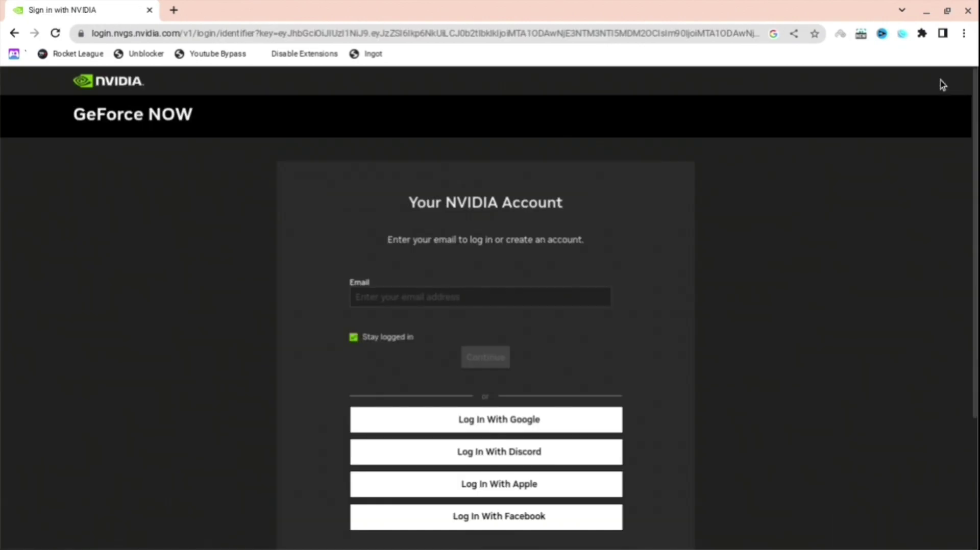
pyautogui.scroll(-1, 414, 391)
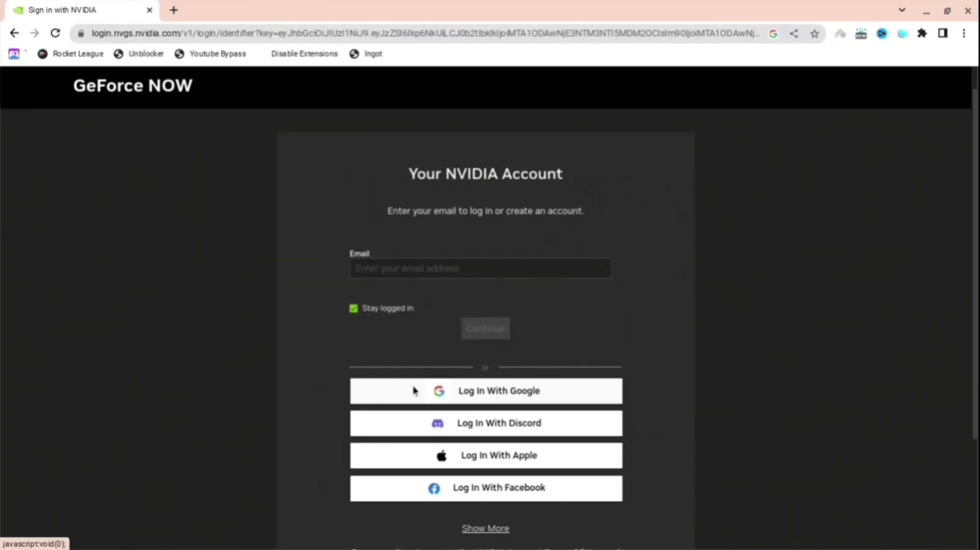
pyautogui.click(445, 405)
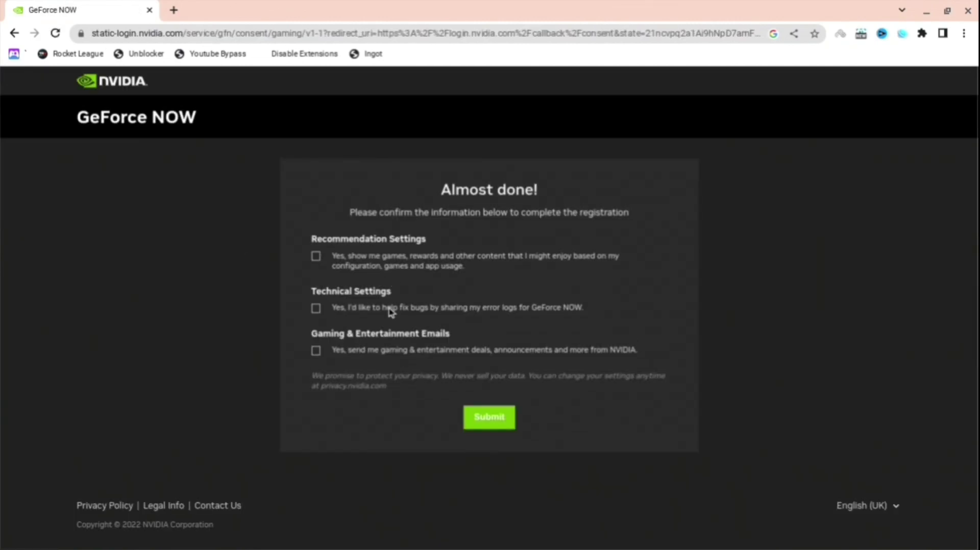
# Submit the registration with error-log sharing enabled, and dismiss the browser's notification permission request
pyautogui.click(315, 309)
pyautogui.click(484, 424)
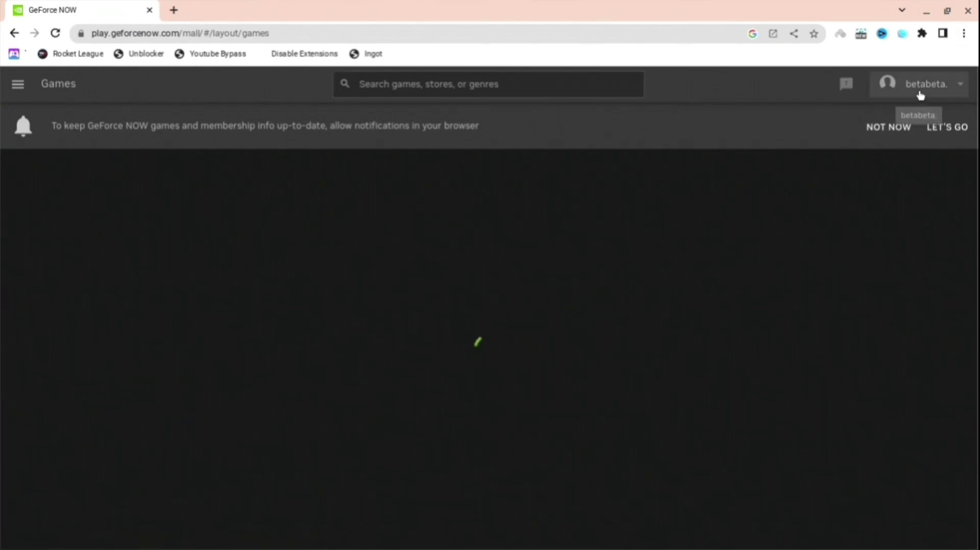
pyautogui.click(962, 140)
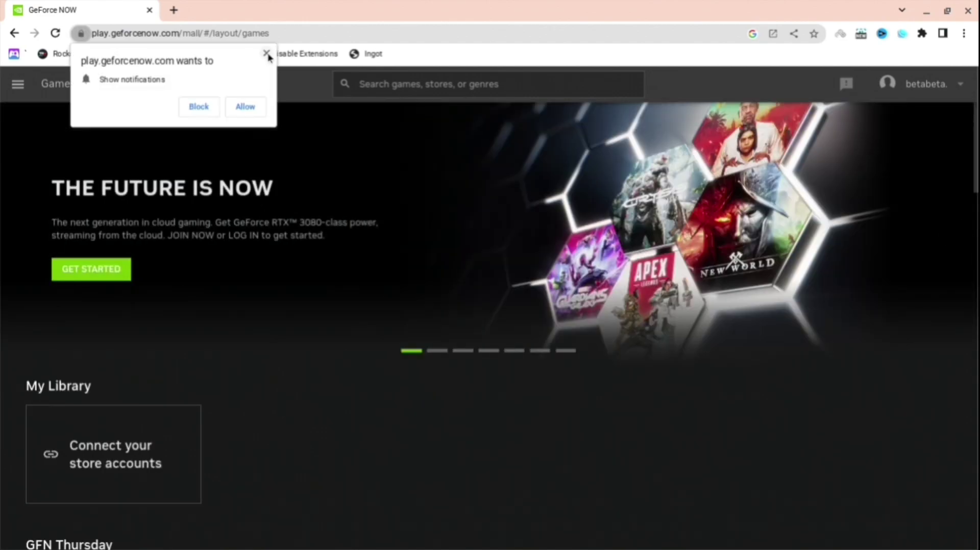
pyautogui.click(266, 54)
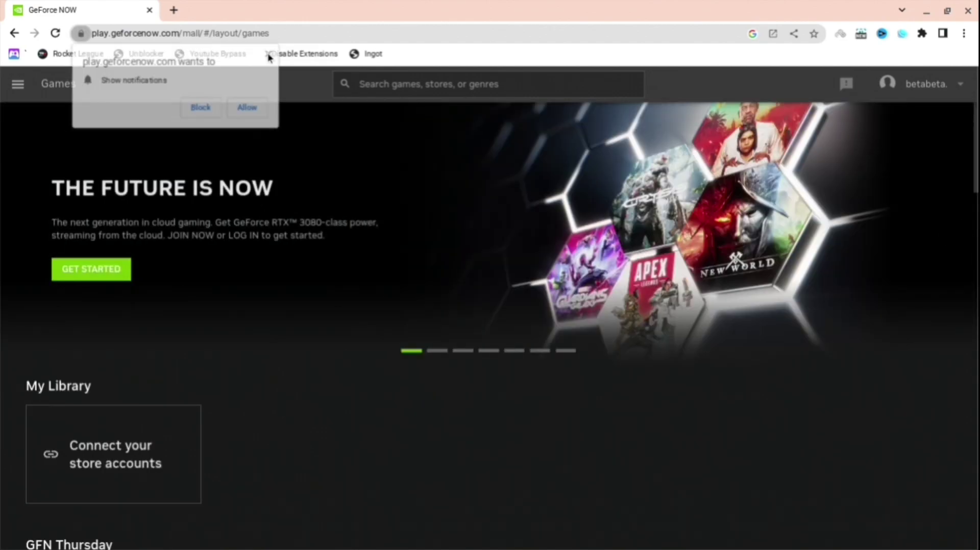
# Connect an Epic Games account through the store account connections in My Library, and return to GeForce NOW
pyautogui.click(107, 449)
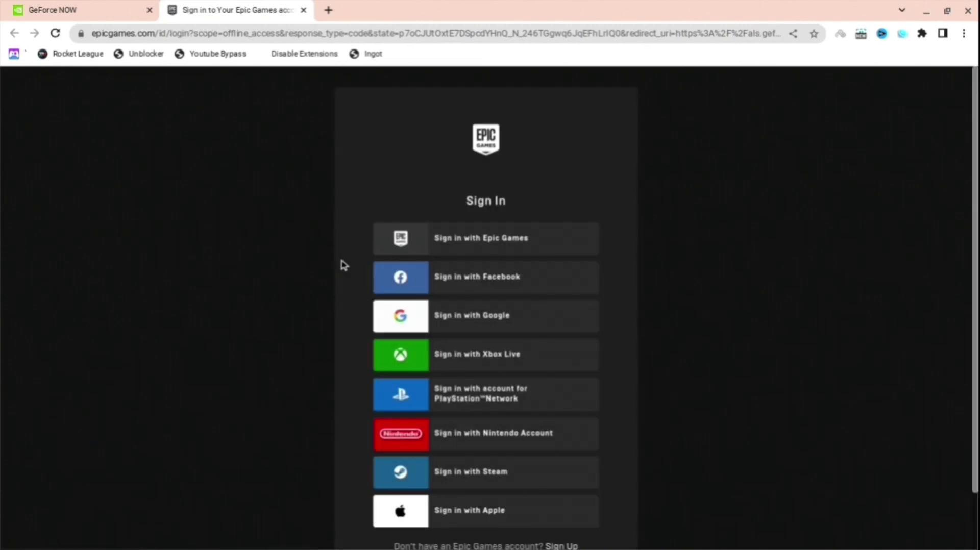
pyautogui.click(455, 346)
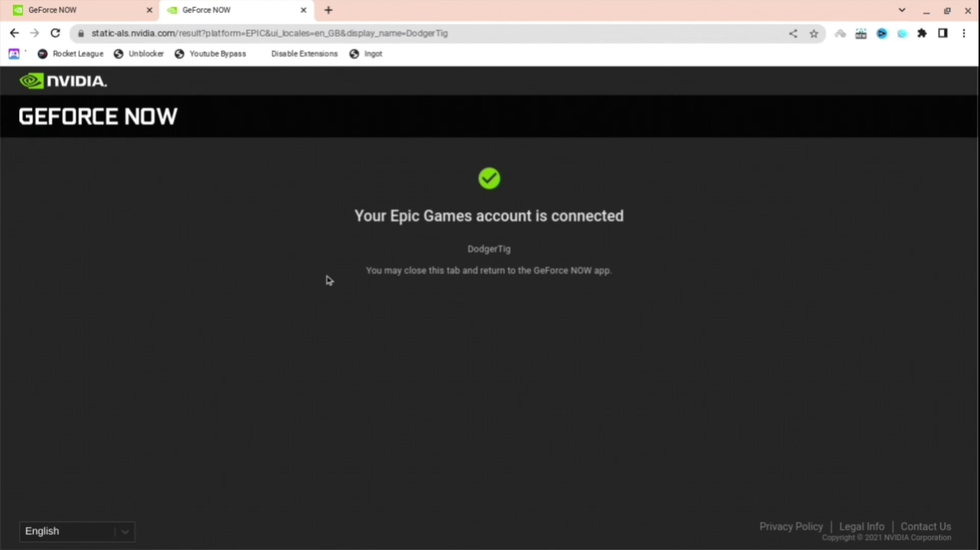
pyautogui.hotkey('ctrl', 'w')
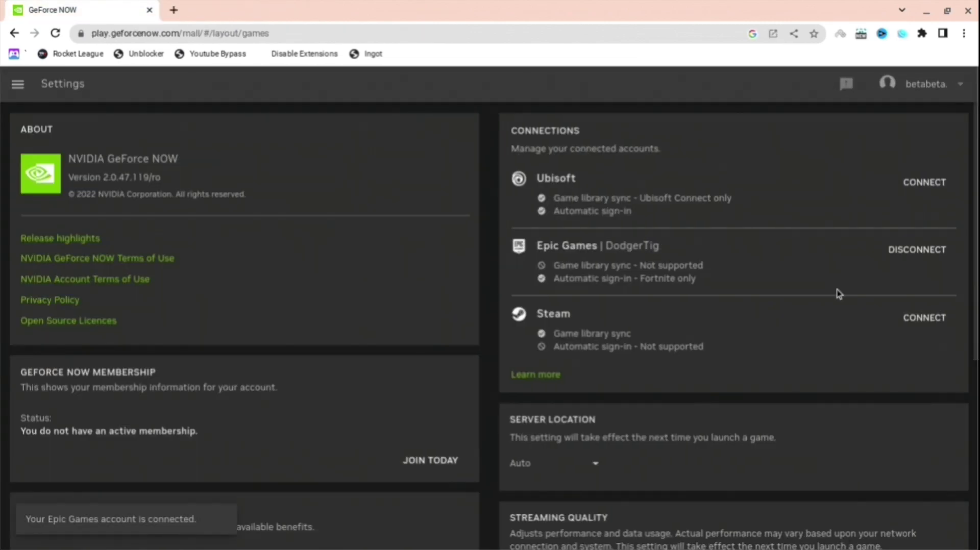
# Return to the Games page, open Fortnite under Free-to-Play and start playing it
pyautogui.scroll(-6, 925, 270)
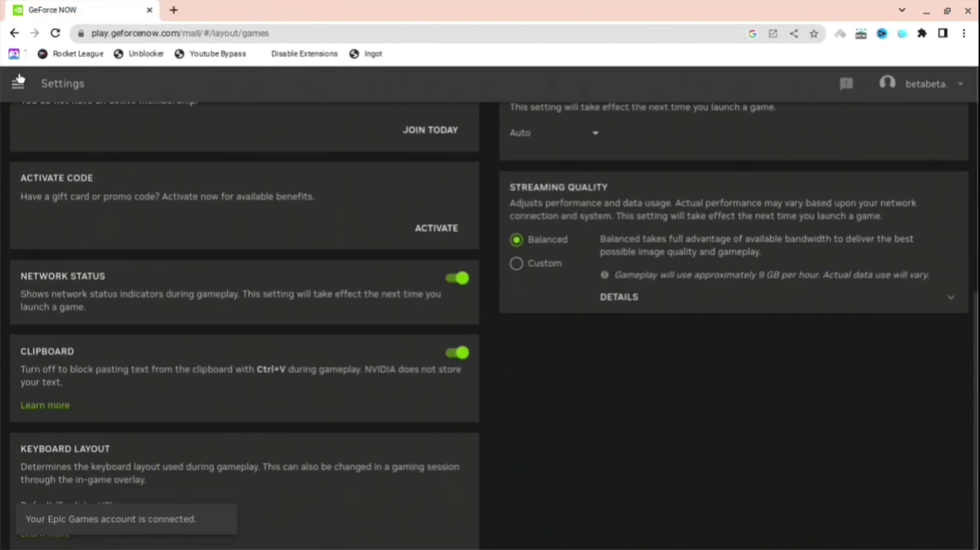
pyautogui.click(19, 80)
pyautogui.click(41, 116)
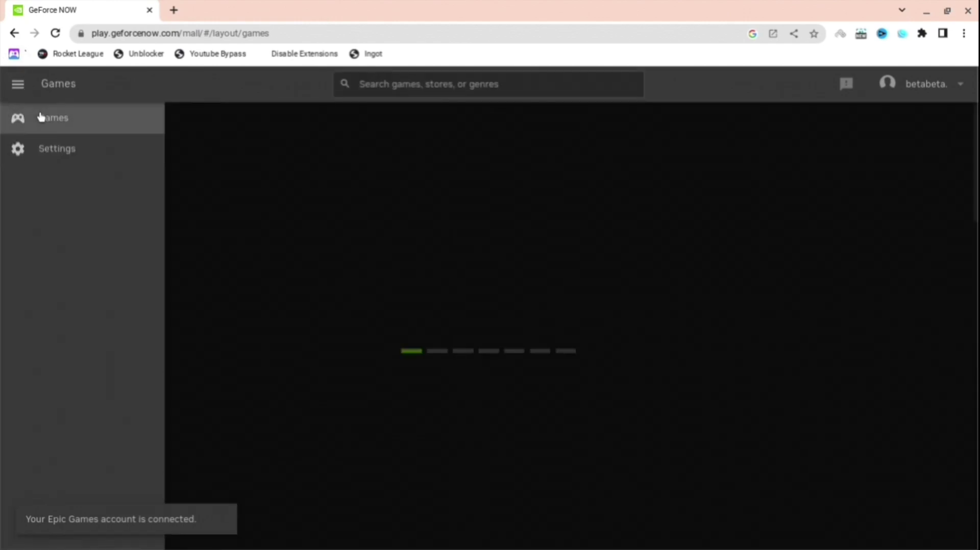
pyautogui.scroll(-3, 133, 125)
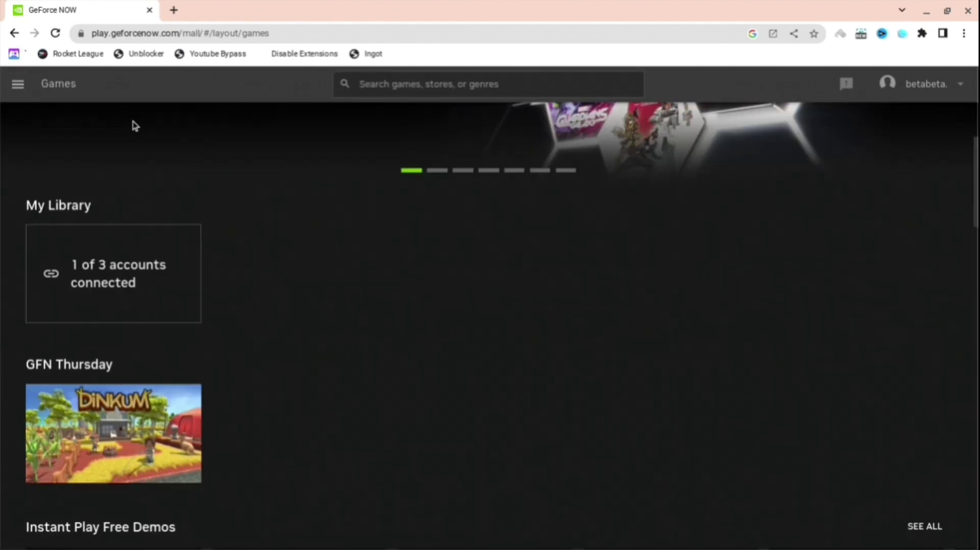
pyautogui.scroll(-11, 134, 125)
pyautogui.scroll(2, 134, 125)
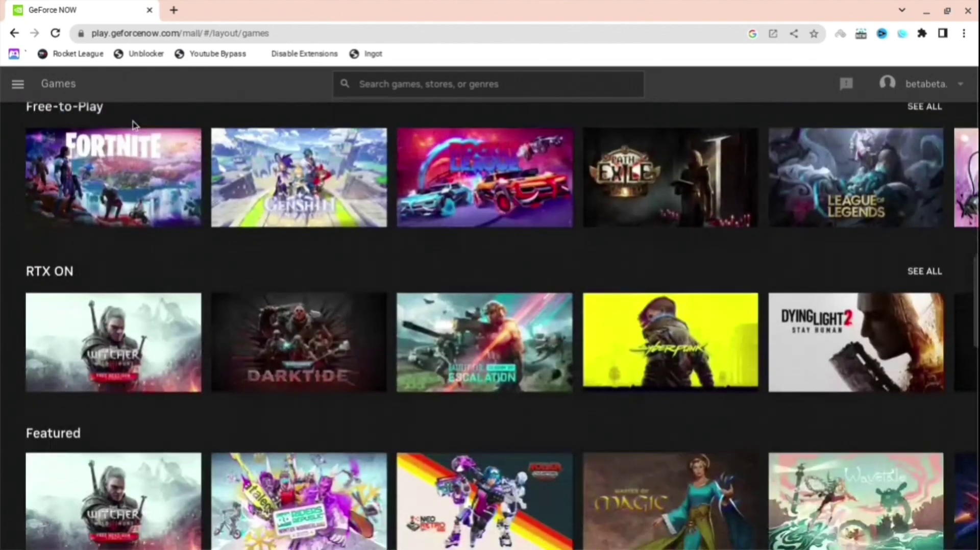
pyautogui.scroll(-1, 134, 128)
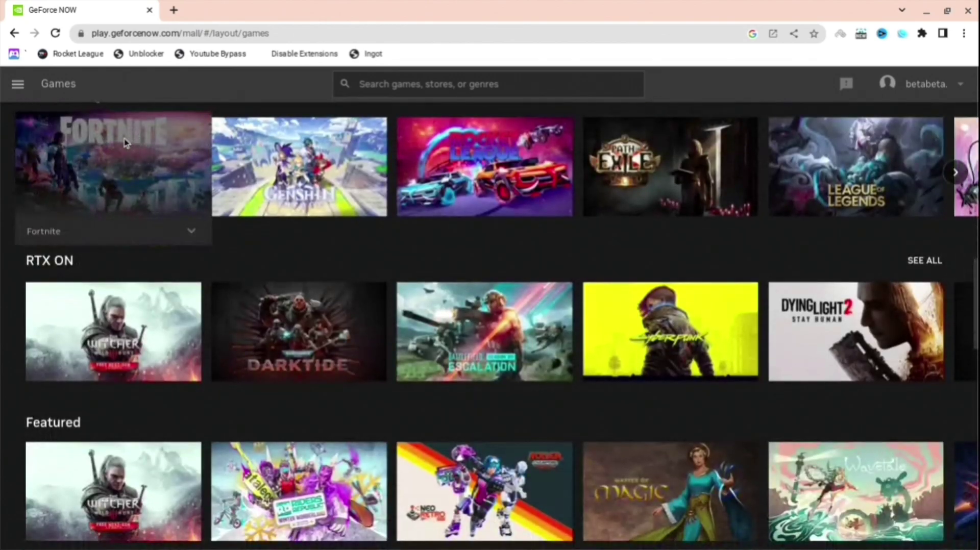
pyautogui.click(126, 144)
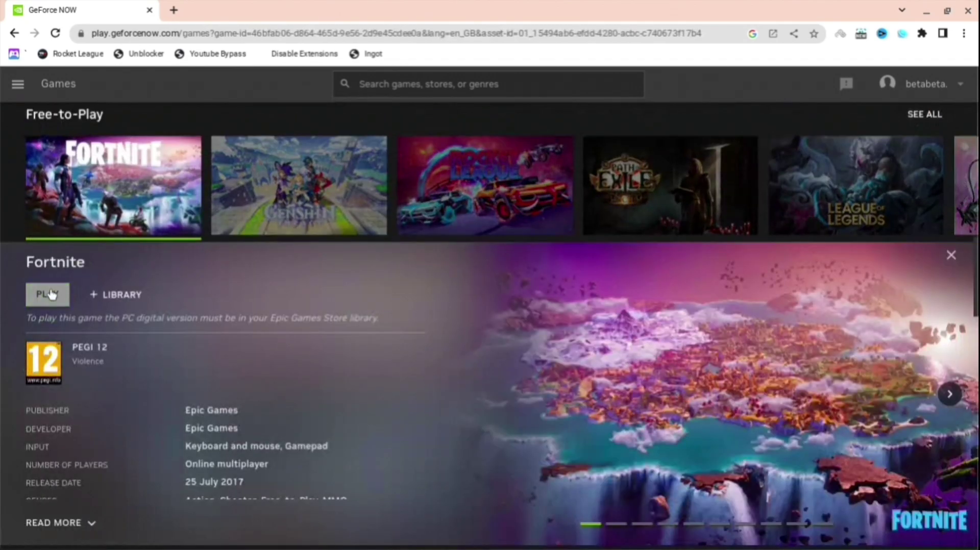
pyautogui.click(51, 293)
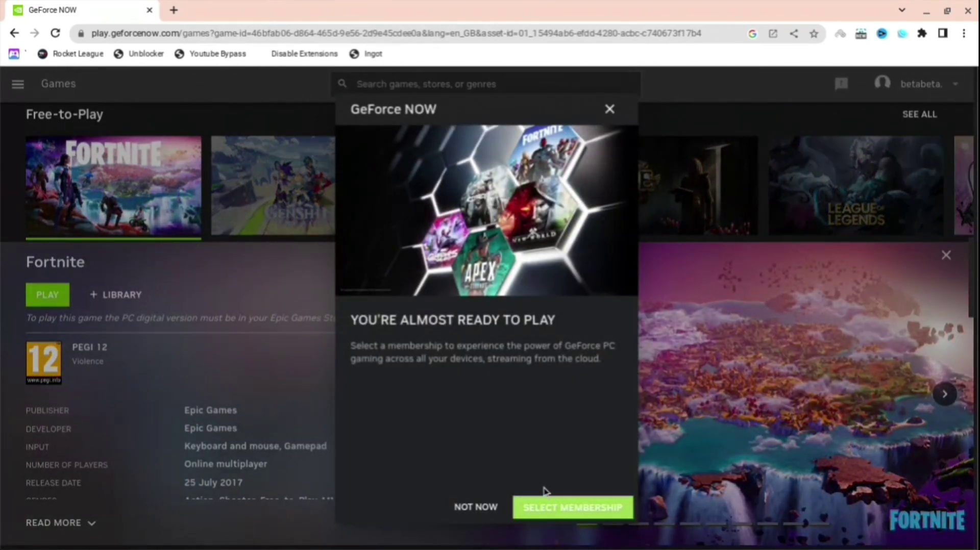
# Proceed to membership selection and bring up the GeForce NOW membership tiers
pyautogui.click(549, 507)
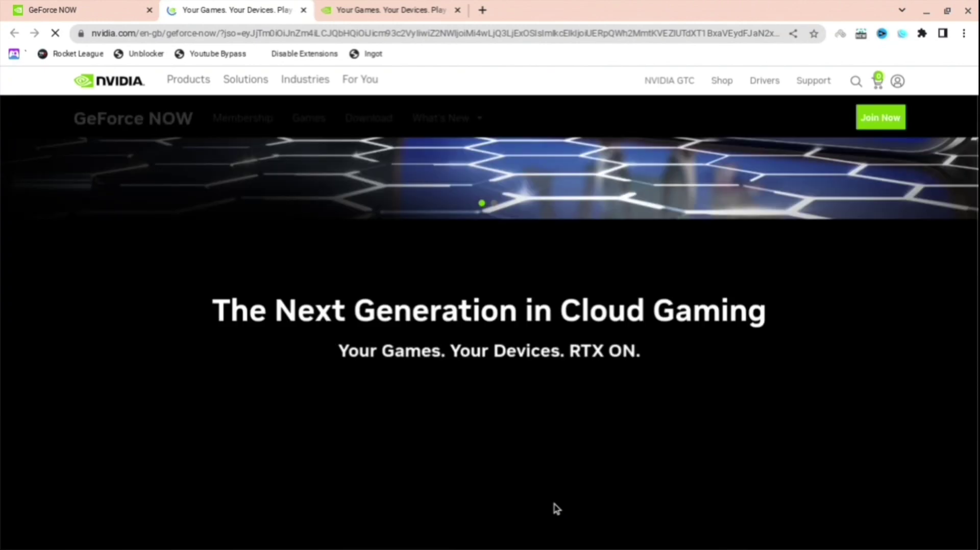
pyautogui.scroll(-10, 557, 509)
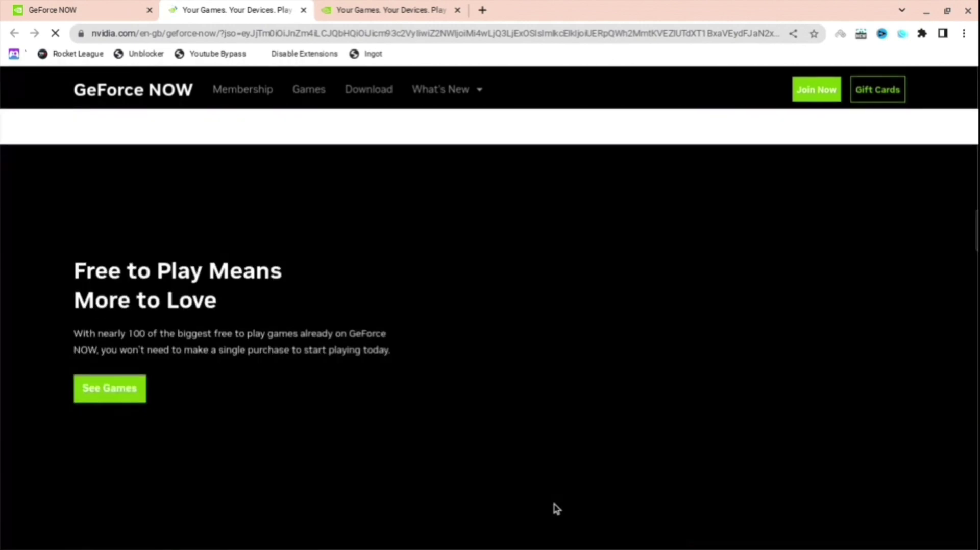
pyautogui.scroll(-8, 556, 509)
pyautogui.scroll(-5, 556, 509)
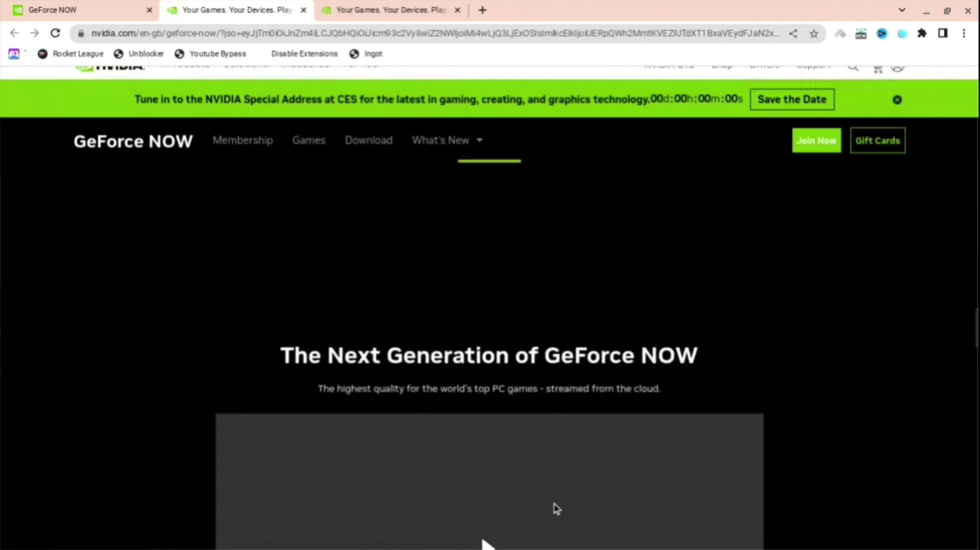
pyautogui.scroll(4, 553, 509)
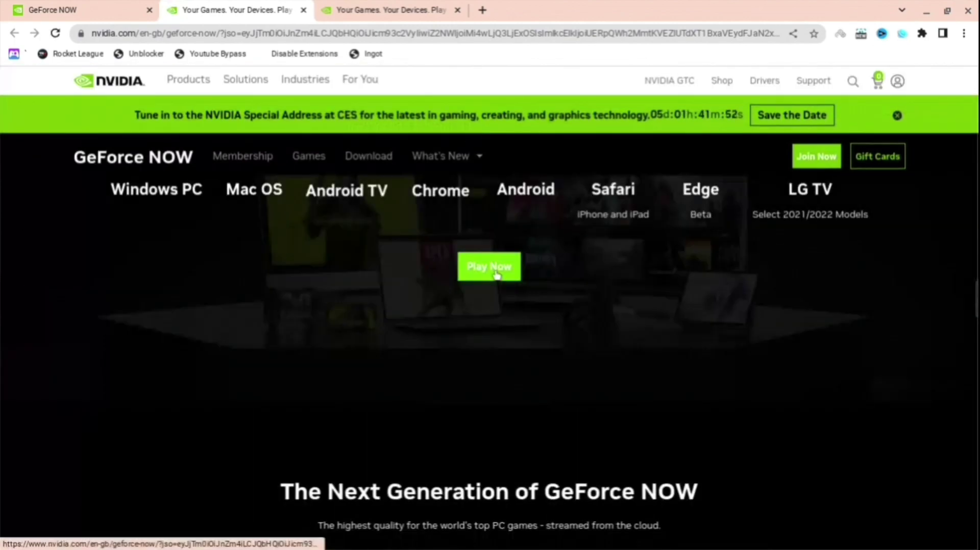
pyautogui.click(497, 274)
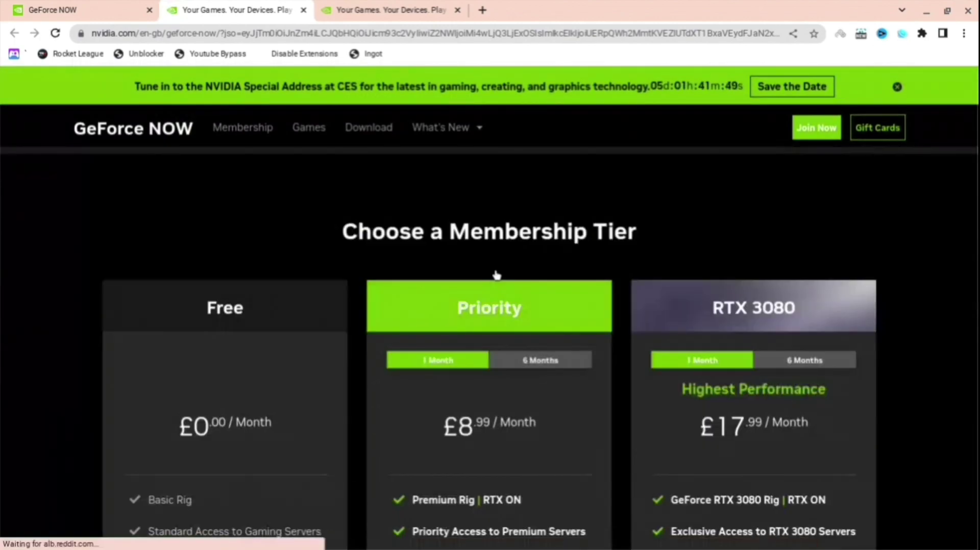
# Join the Free membership tier, continuing with the signed-in NVIDIA account
pyautogui.scroll(-5, 495, 274)
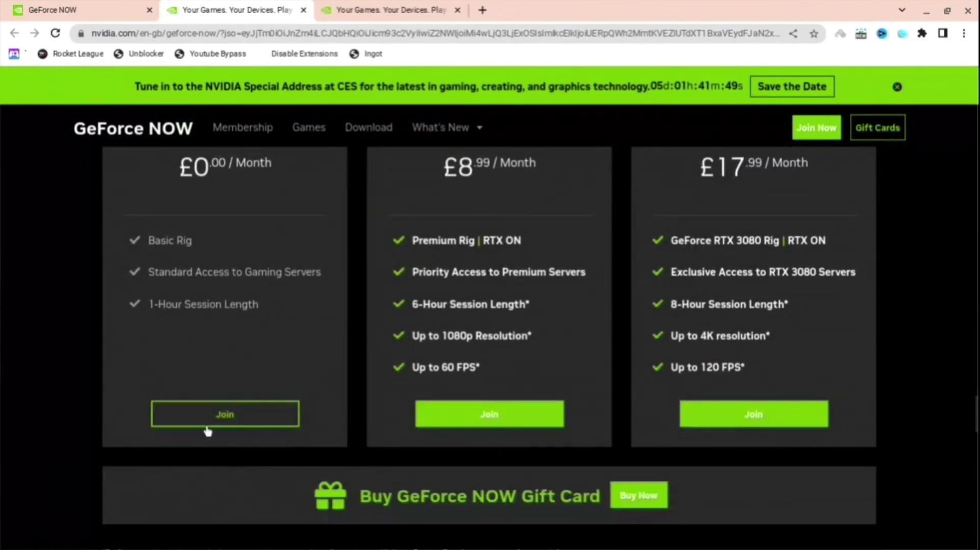
pyautogui.click(158, 418)
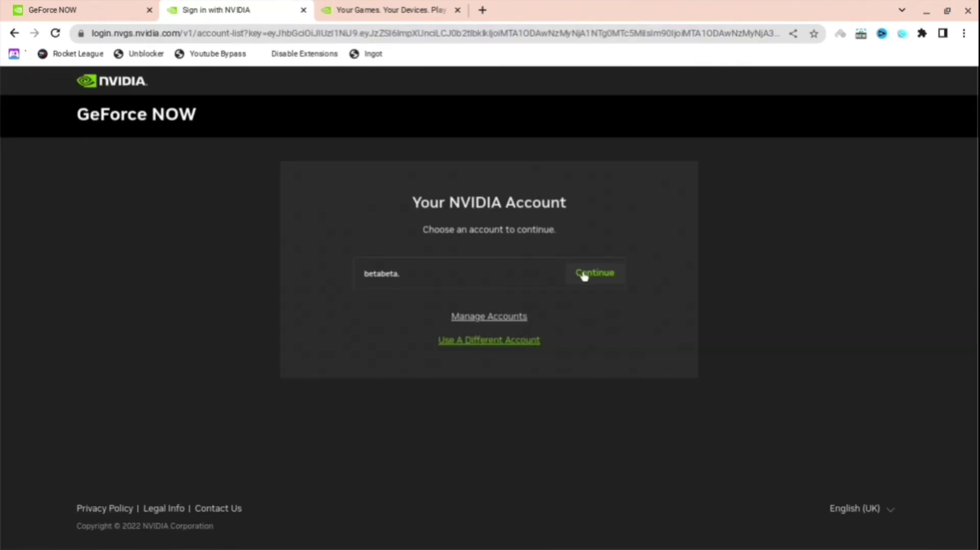
pyautogui.click(583, 273)
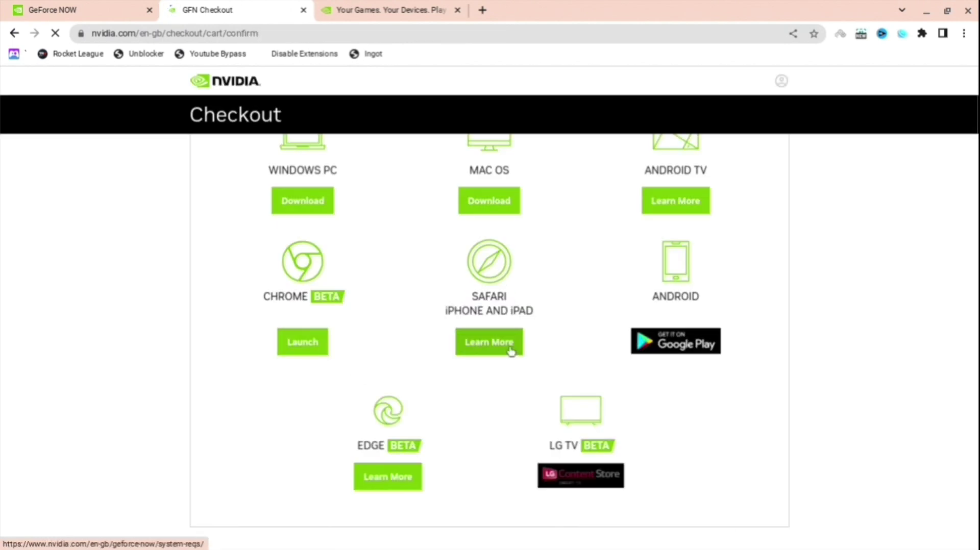
# Launch the Chrome version of GeForce NOW and start Fortnite from the Free-to-Play games
pyautogui.click(316, 345)
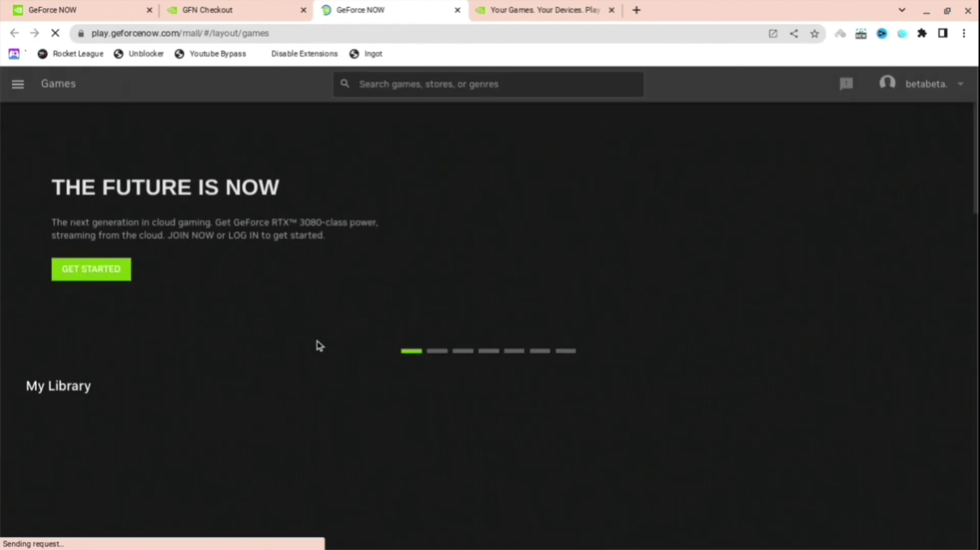
pyautogui.scroll(-3, 319, 345)
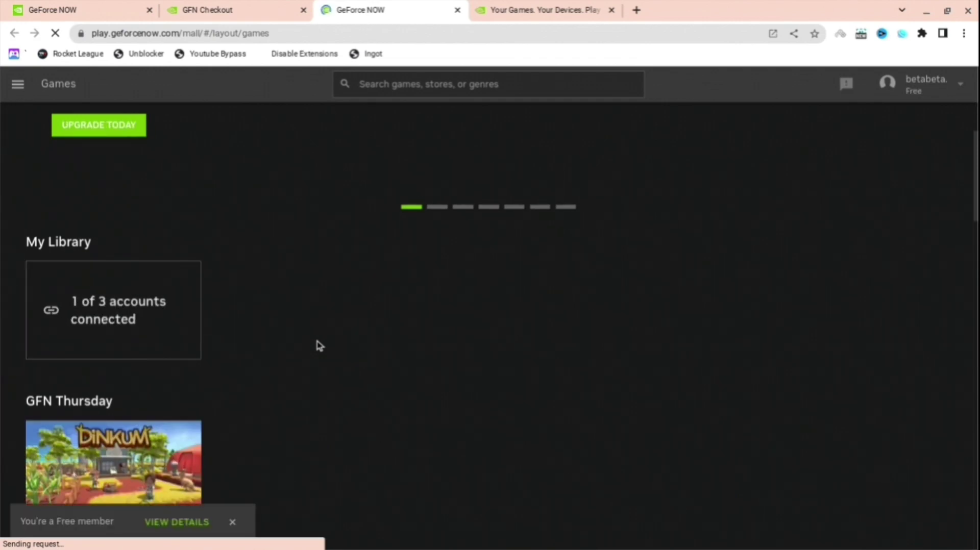
pyautogui.scroll(-5, 320, 346)
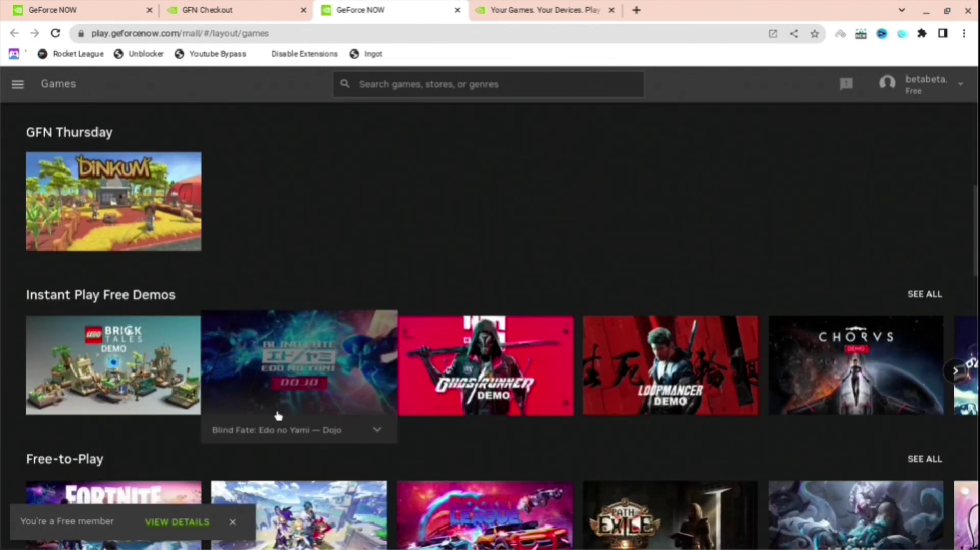
pyautogui.scroll(-2, 275, 415)
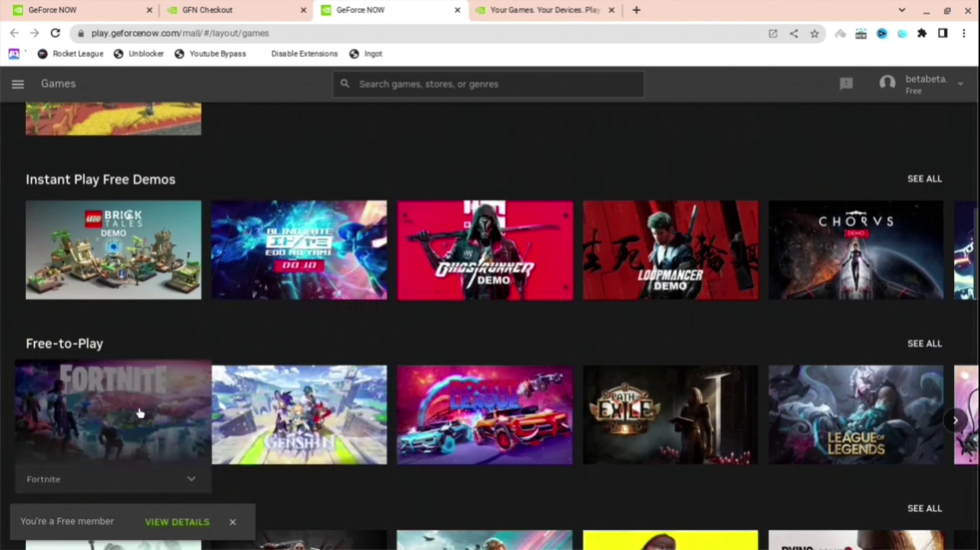
pyautogui.click(140, 412)
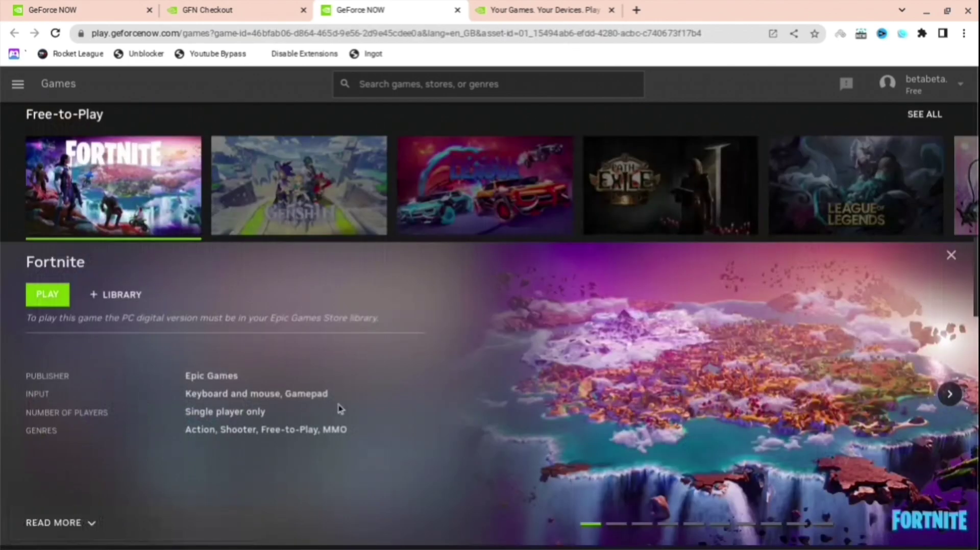
pyautogui.click(45, 296)
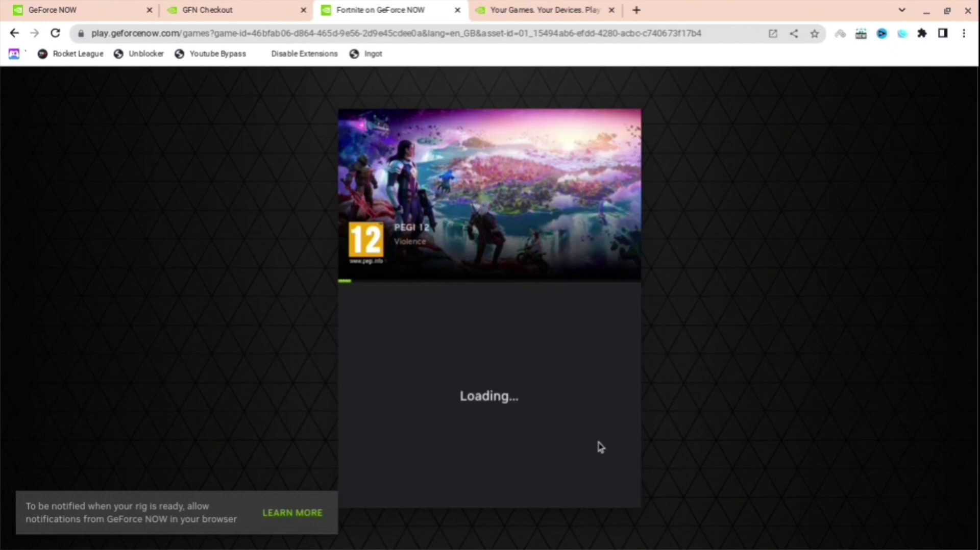
# Leave the Fortnite launch and set the server location to EU West in the GeForce NOW settings
pyautogui.hotkey('alt', 'Left')
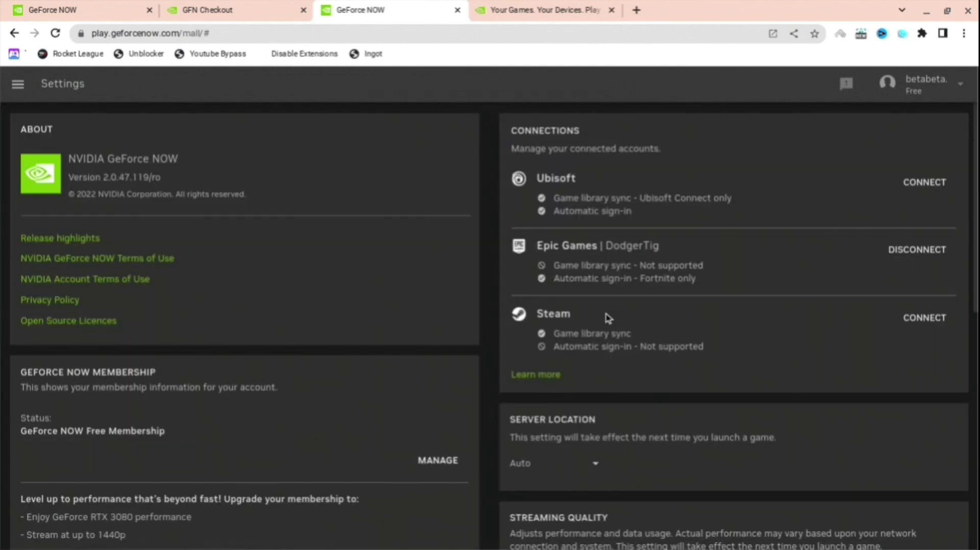
pyautogui.scroll(-5, 717, 318)
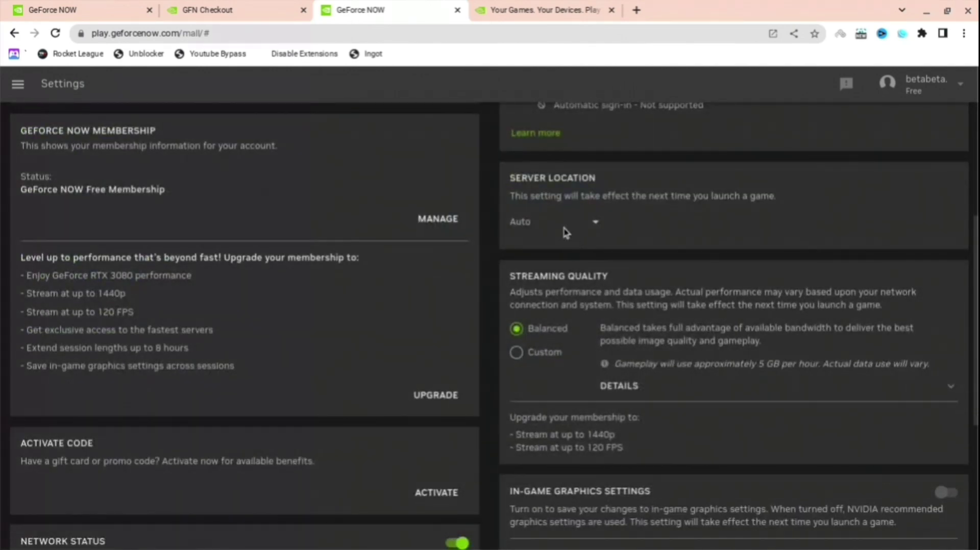
pyautogui.click(562, 224)
pyautogui.scroll(-3, 564, 280)
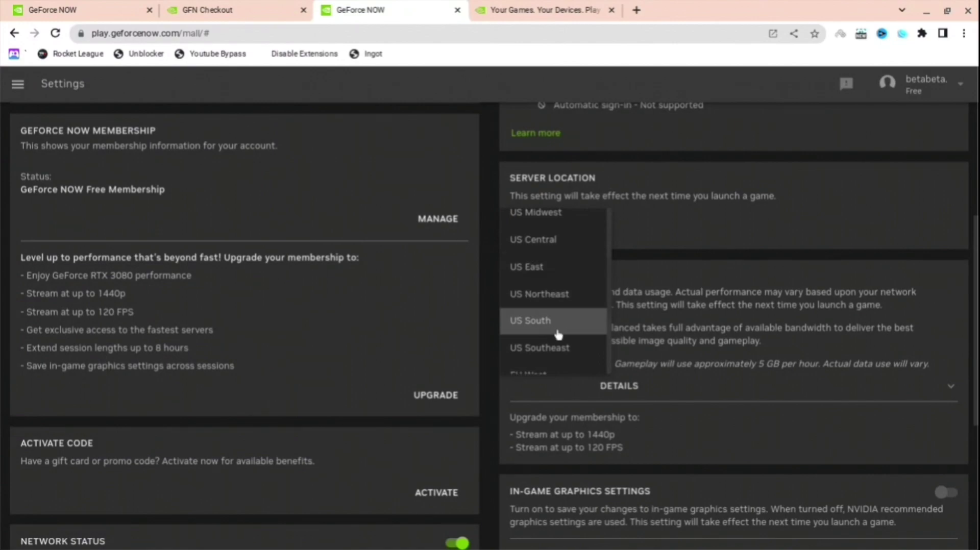
pyautogui.scroll(3, 560, 331)
pyautogui.scroll(-3, 558, 334)
pyautogui.scroll(-3, 558, 333)
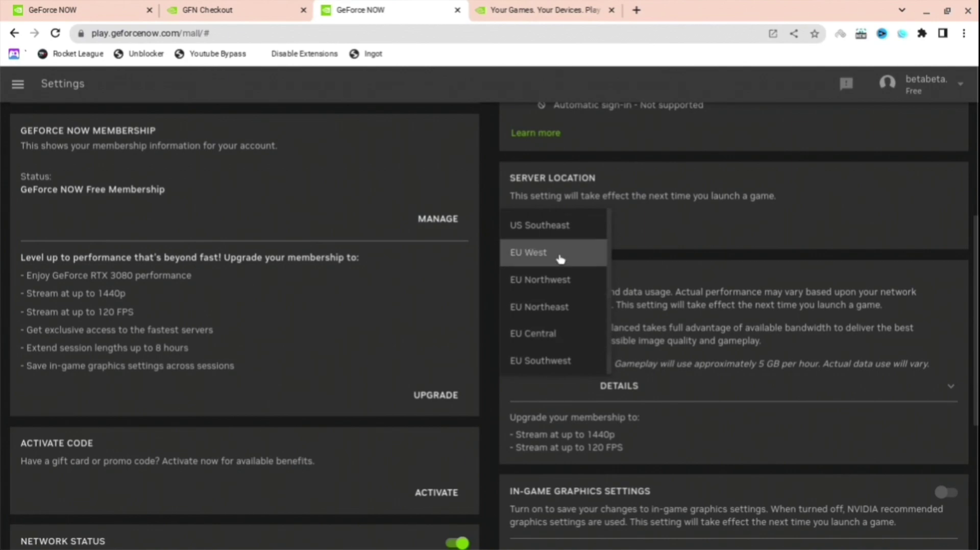
pyautogui.click(557, 260)
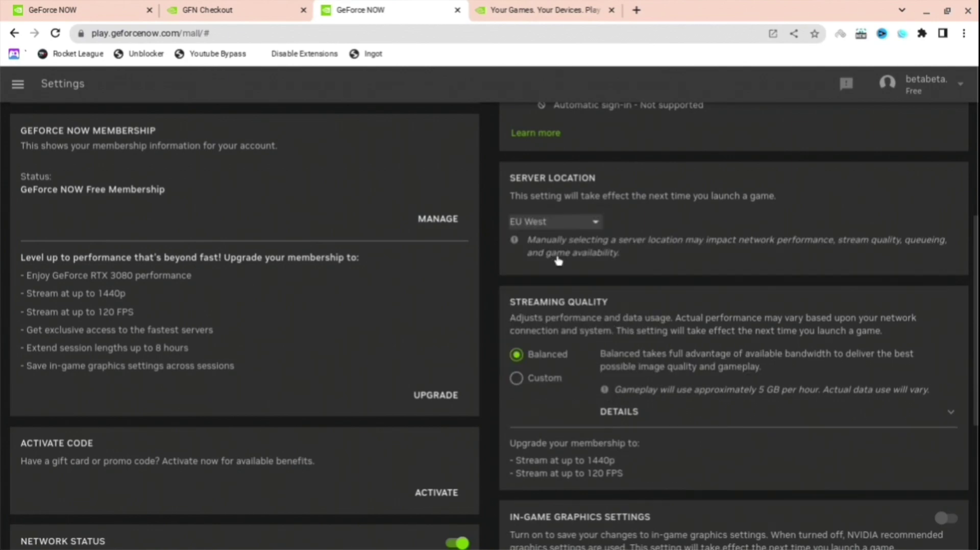
# Launch Fortnite from the Games page to check the queue on the EU West server, and quit the session
pyautogui.click(20, 88)
pyautogui.click(68, 128)
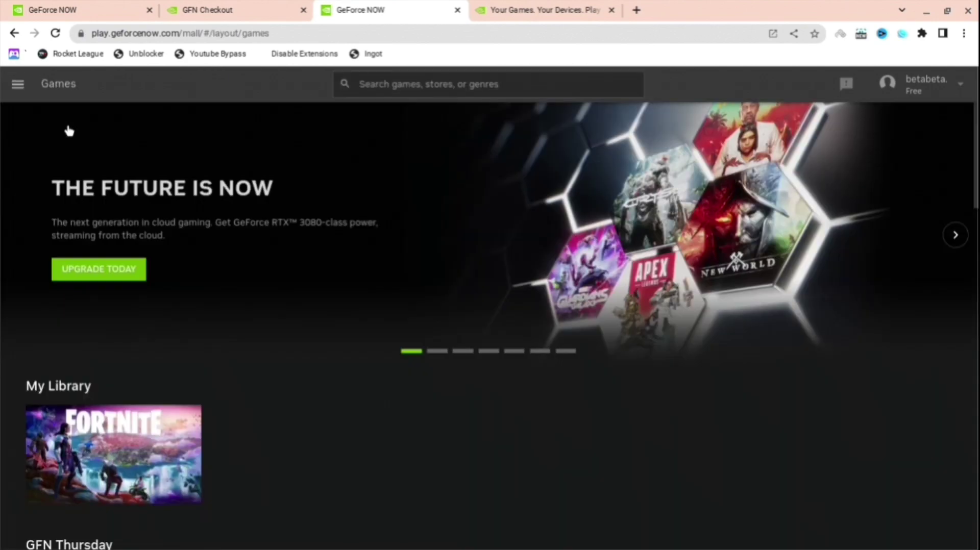
pyautogui.moveTo(291, 466)
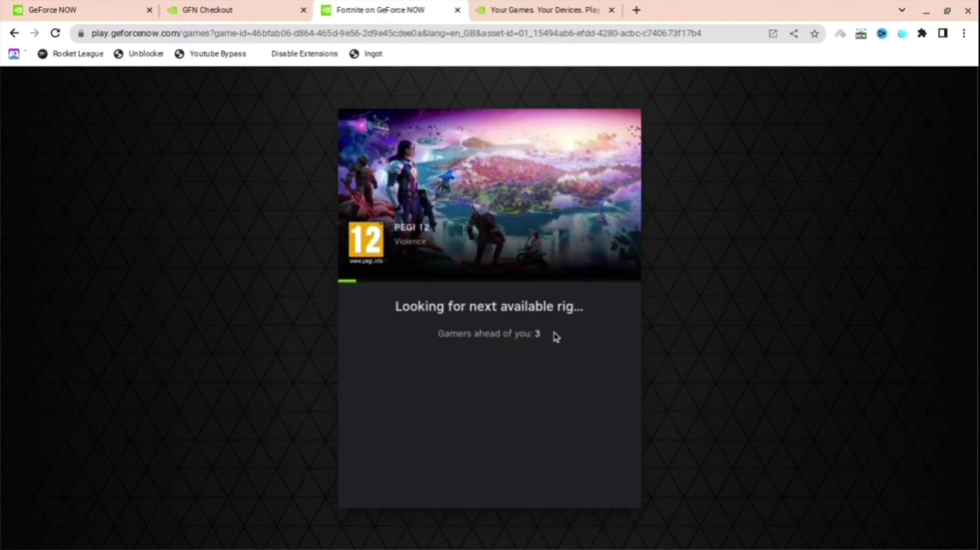
pyautogui.hotkey('alt', 'Left')
pyautogui.click(642, 338)
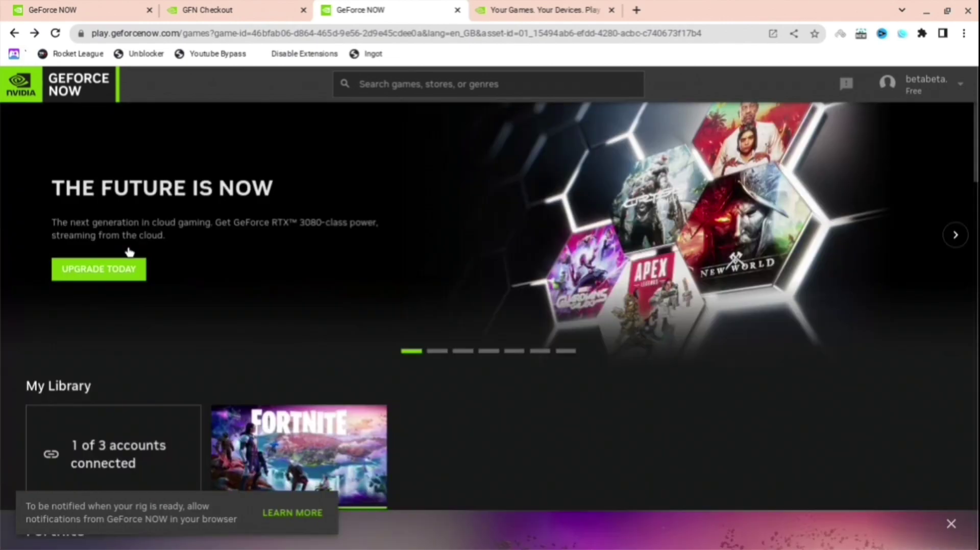
# Set the server location to CA East in the GeForce NOW settings
pyautogui.click(18, 83)
pyautogui.click(35, 151)
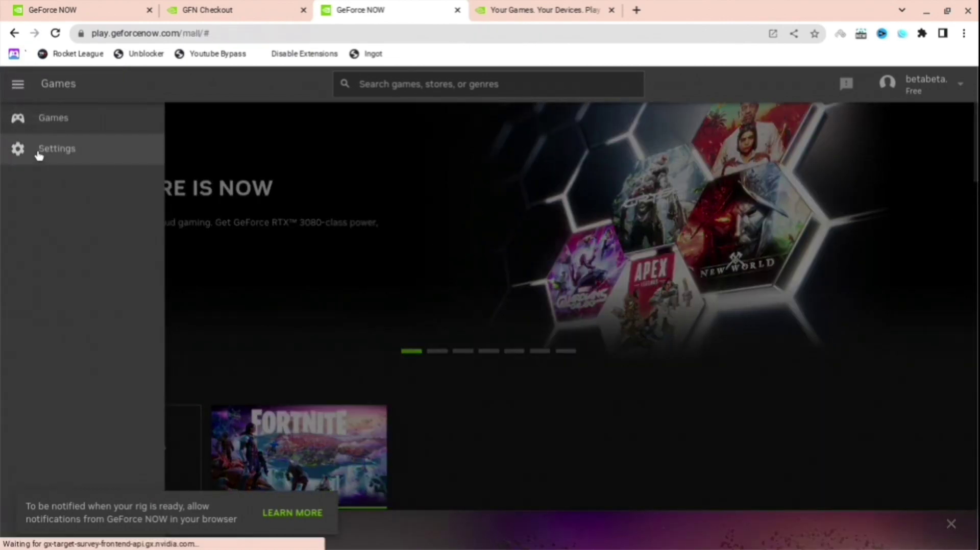
pyautogui.scroll(-1, 601, 332)
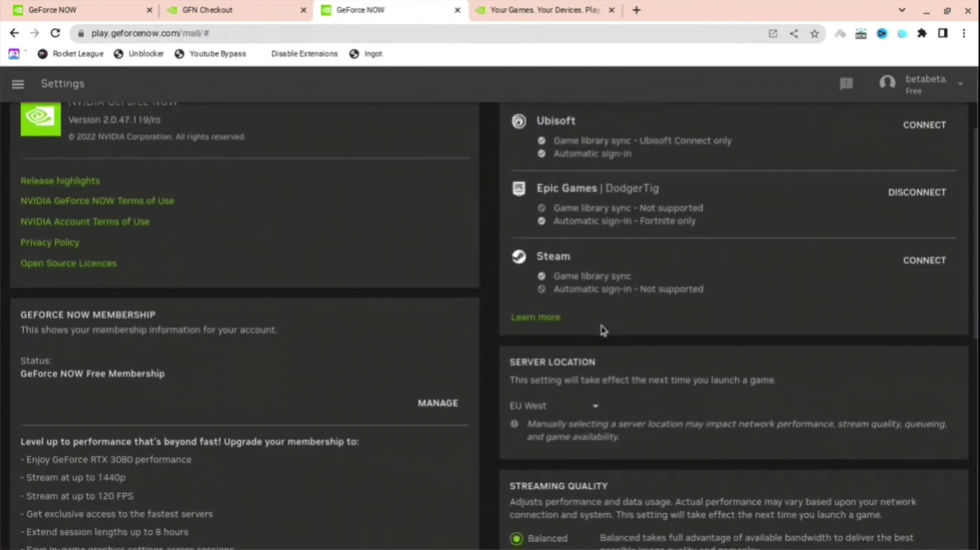
pyautogui.click(562, 406)
pyautogui.scroll(-2, 563, 407)
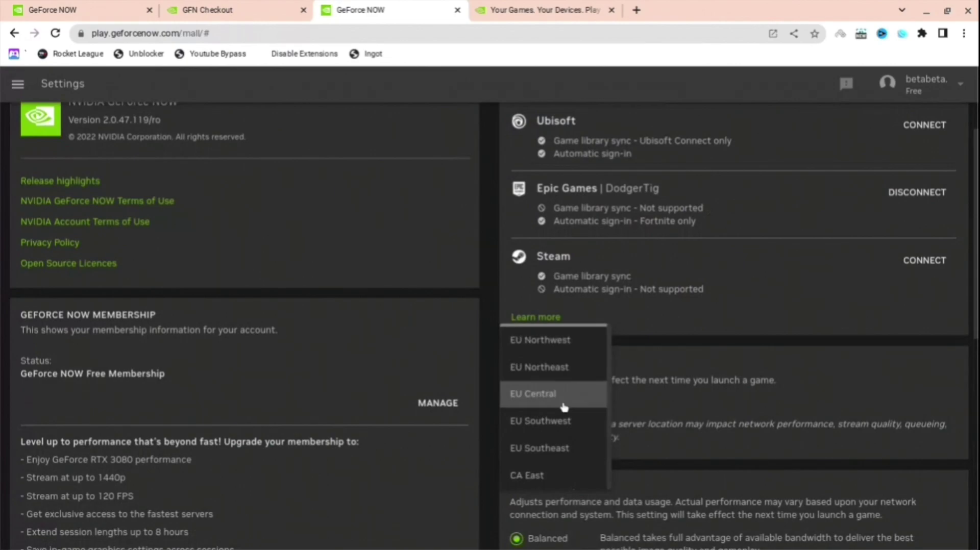
pyautogui.click(560, 484)
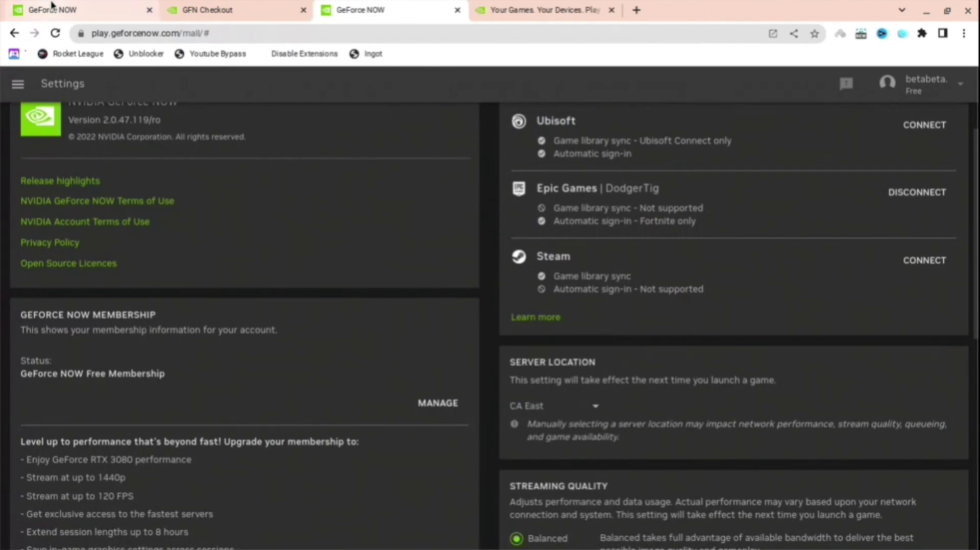
# Launch Fortnite from the Games page to check the queue on the CA East server, and quit the session
pyautogui.click(19, 86)
pyautogui.click(39, 126)
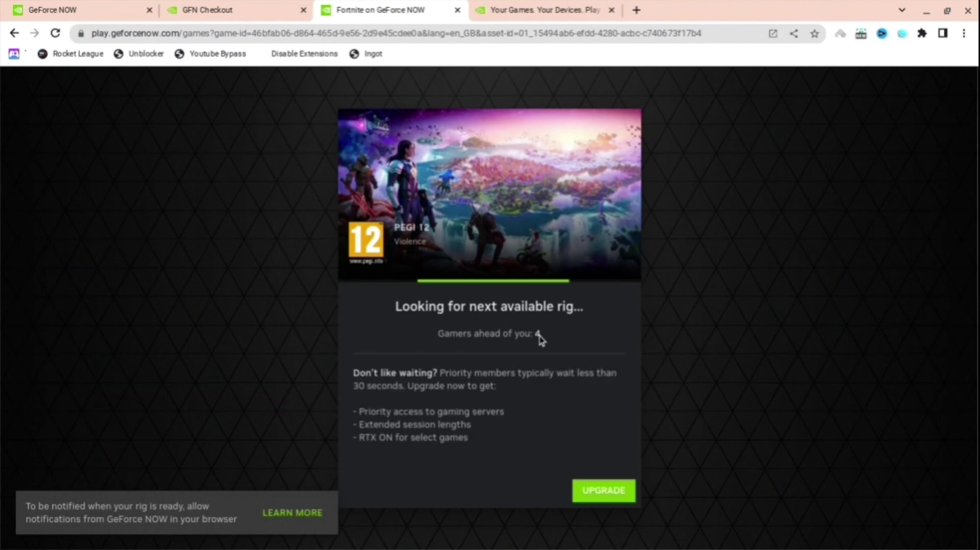
pyautogui.hotkey('alt', 'Left')
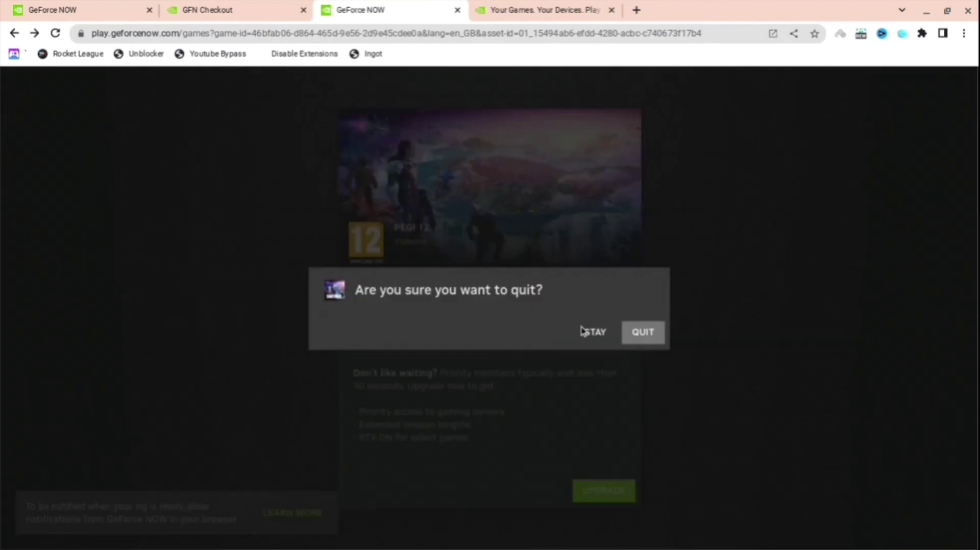
pyautogui.click(636, 337)
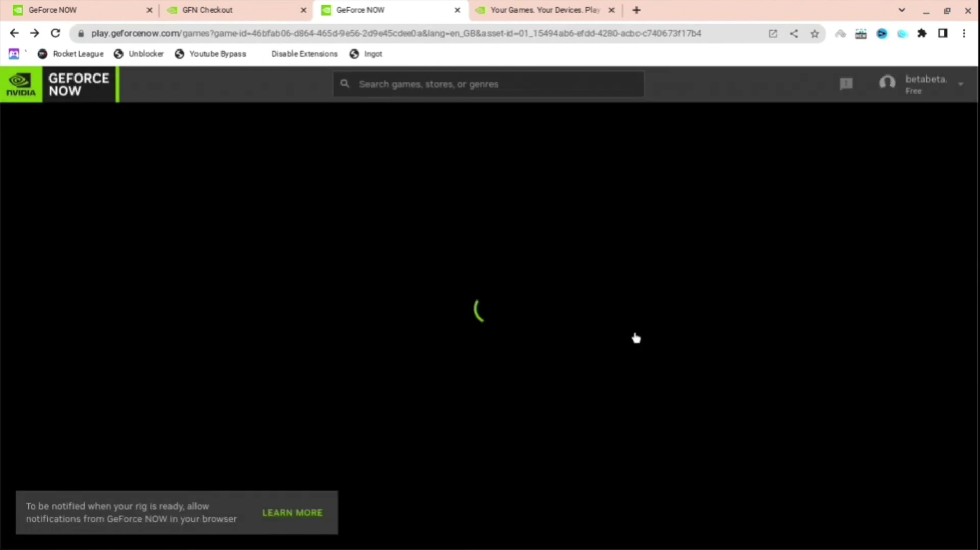